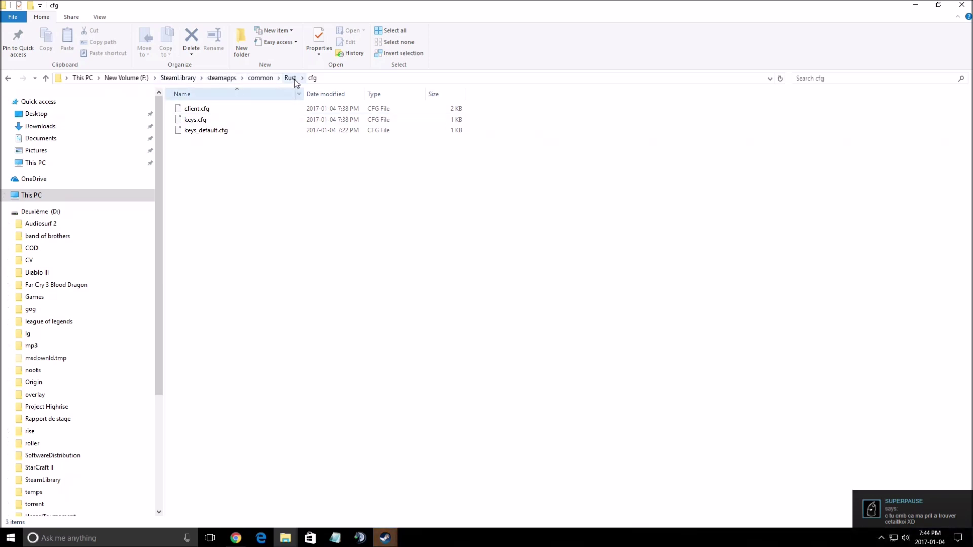
- Select client.cfg in Rust's cfg folder and bring up its open-with options
click(196, 109)
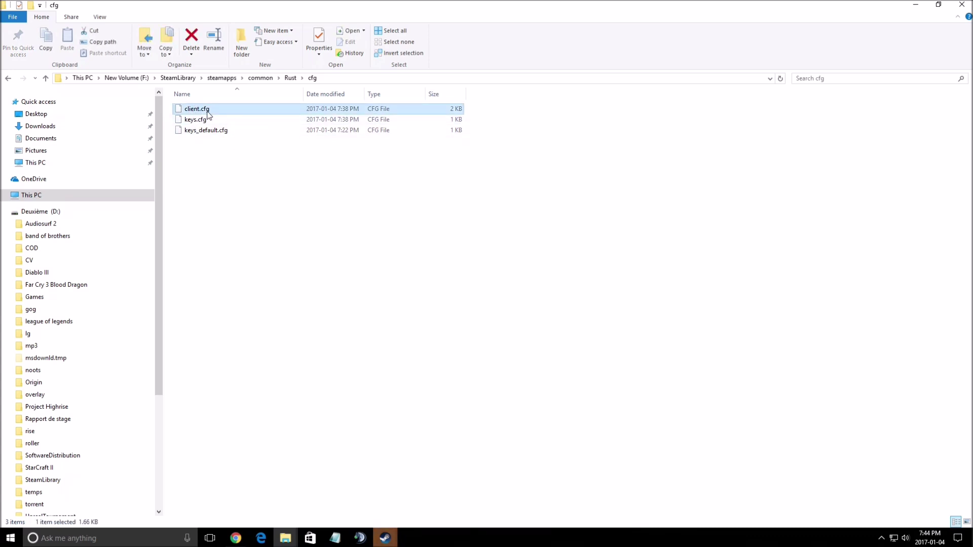
right_click(208, 115)
click(250, 130)
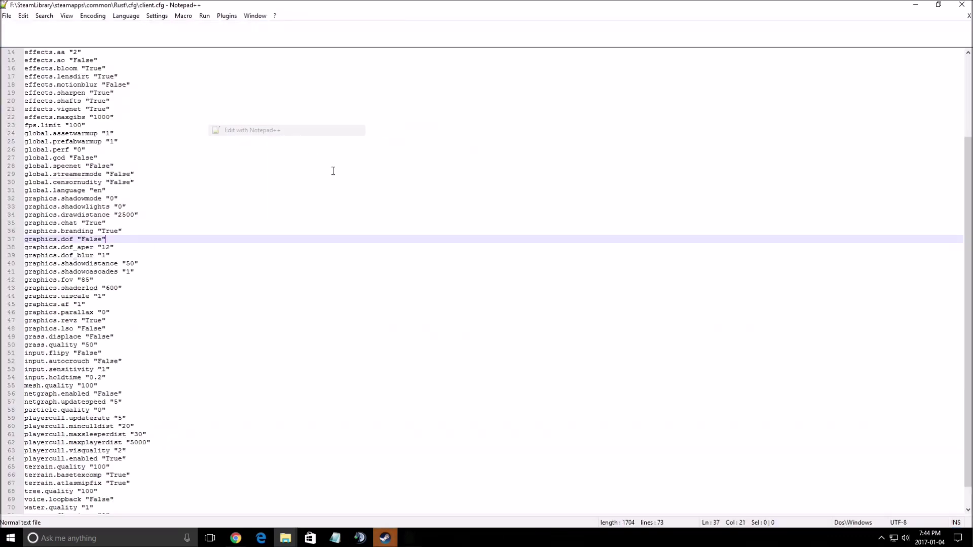
click(265, 119)
scroll(289, 215, down, 1)
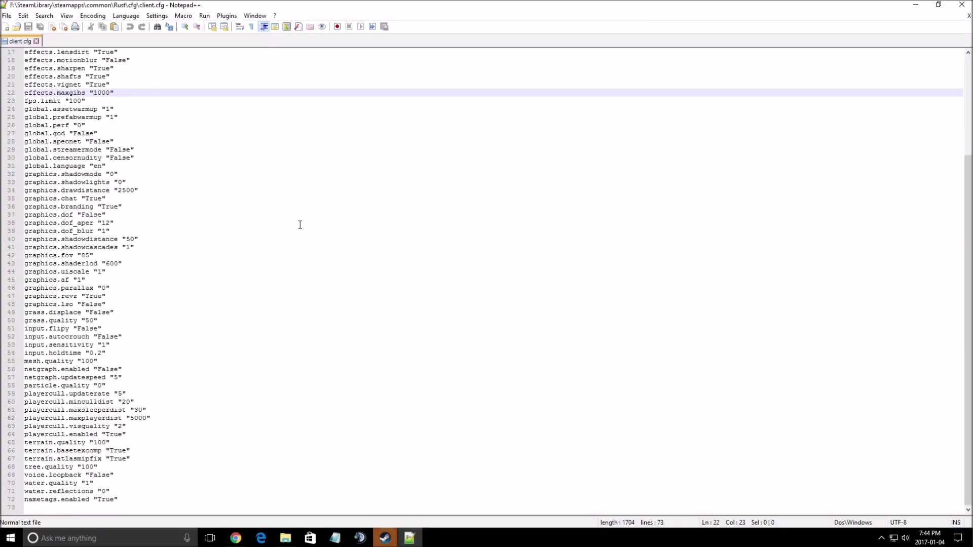
scroll(299, 222, up, 6)
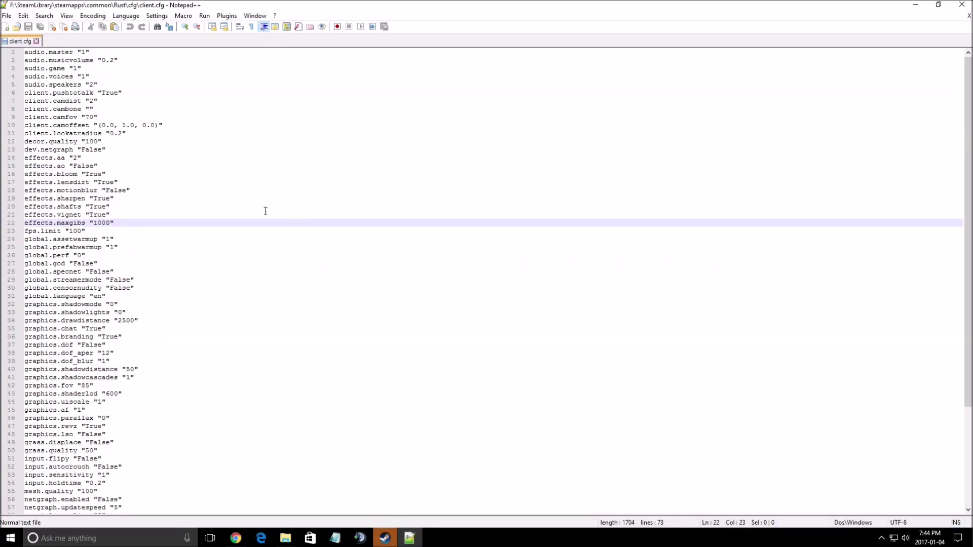
scroll(283, 222, down, 6)
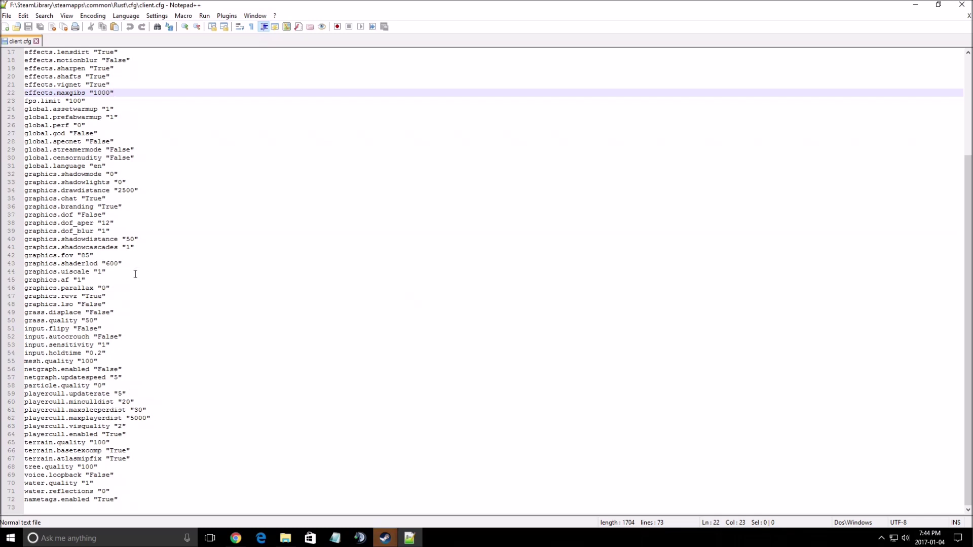
scroll(133, 271, up, 5)
scroll(129, 248, up, 1)
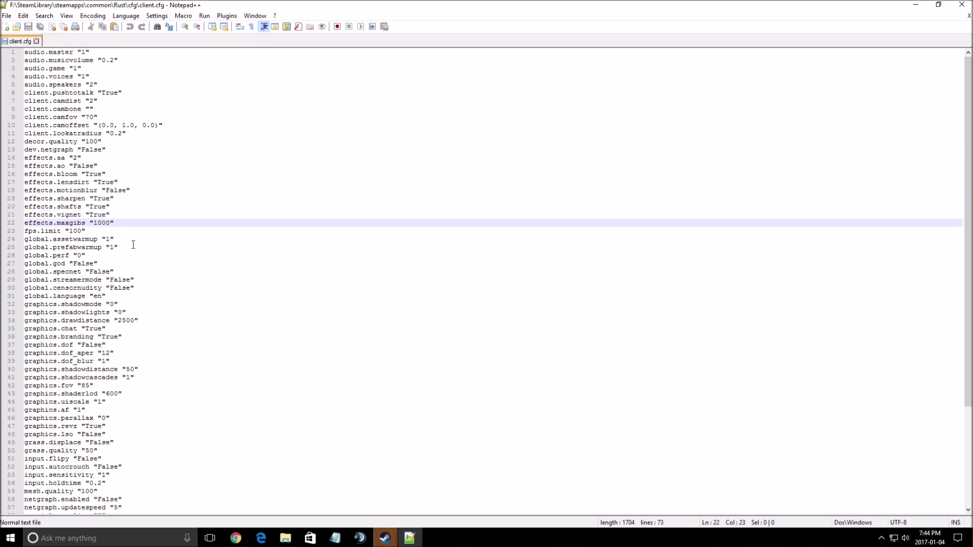
click(113, 304)
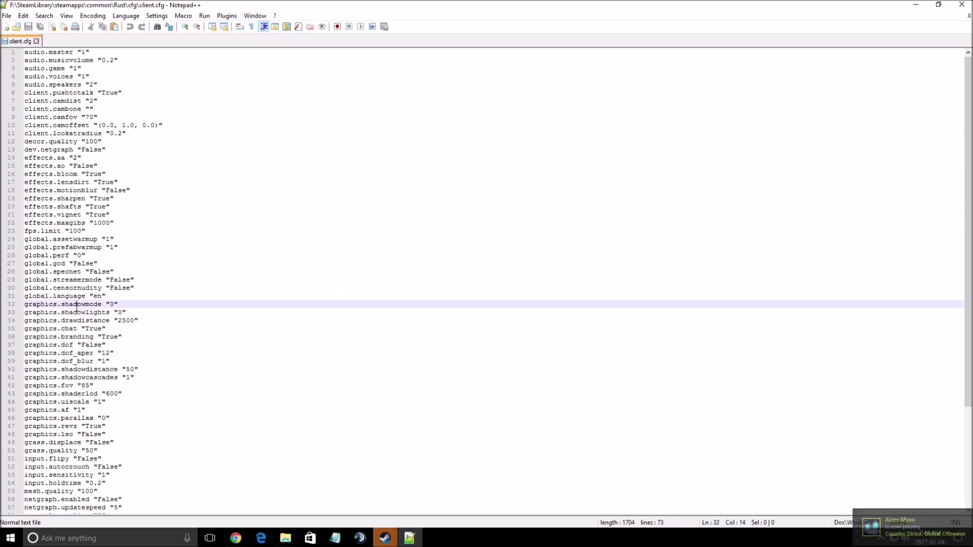
double_click(81, 304)
double_click(113, 304)
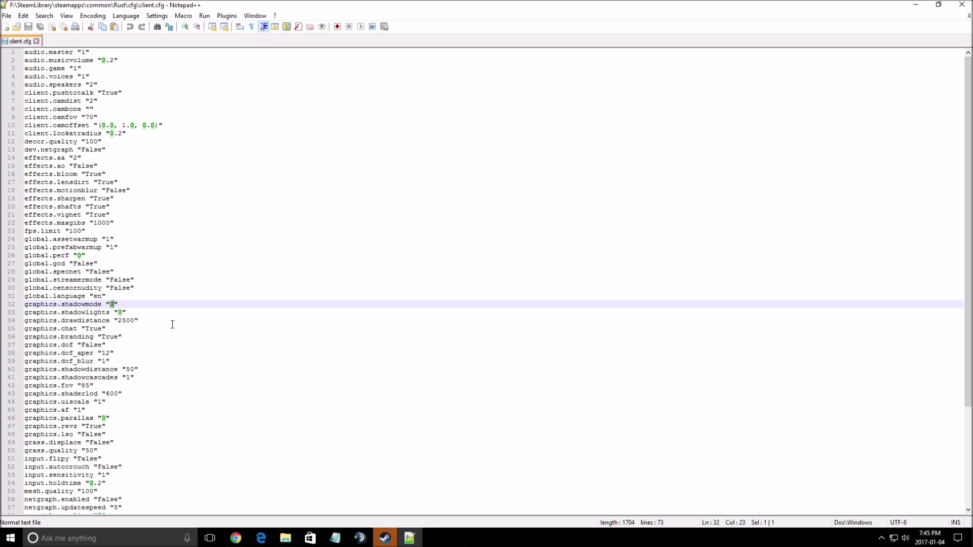
click(961, 5)
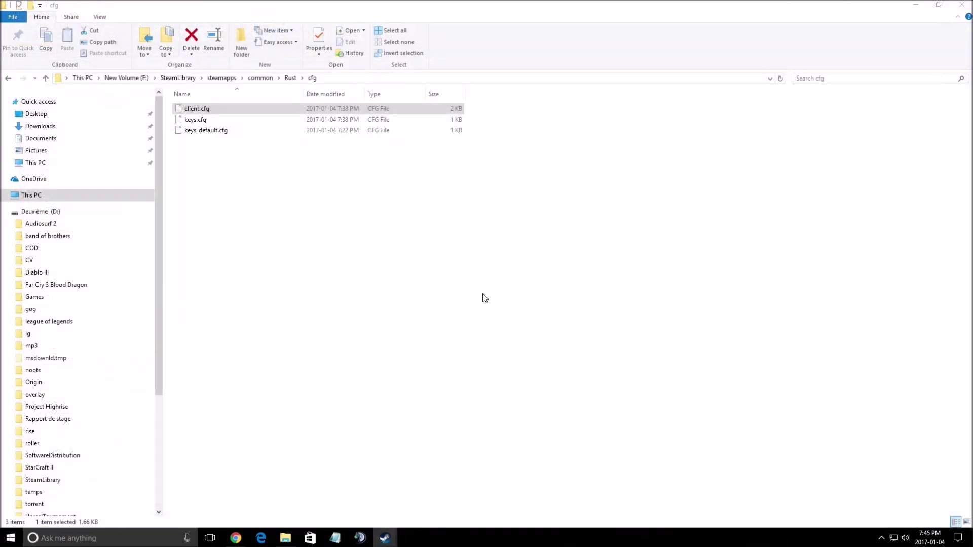
- Bring the Steam library window forward and open the actions menu for Rust
mouse_move(384, 537)
click(373, 458)
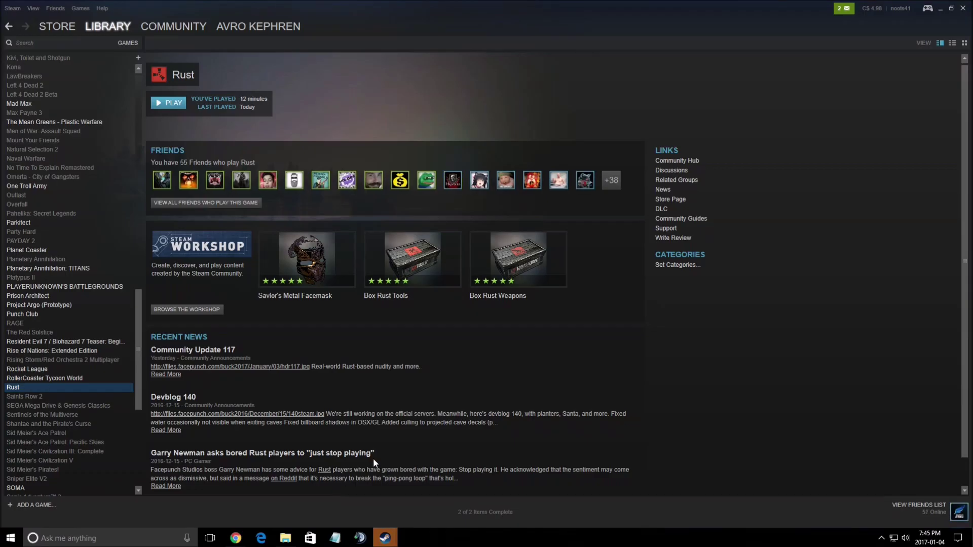
right_click(23, 388)
click(438, 134)
right_click(72, 383)
click(89, 378)
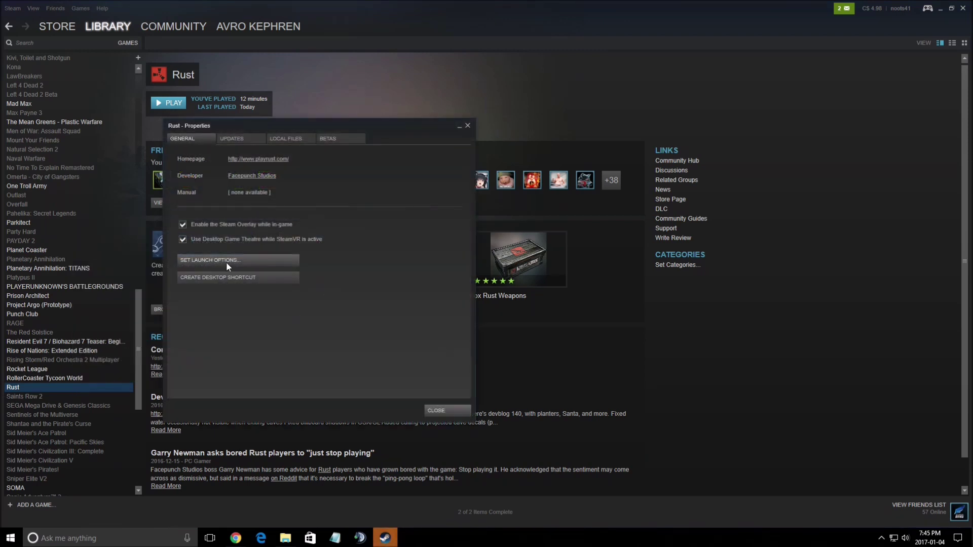
click(226, 260)
drag(530, 222, 305, 214)
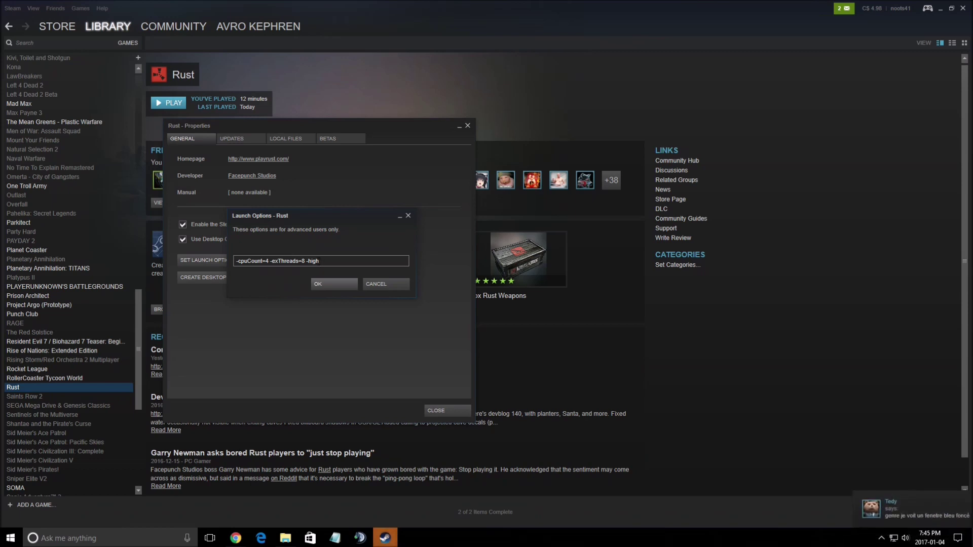
double_click(313, 261)
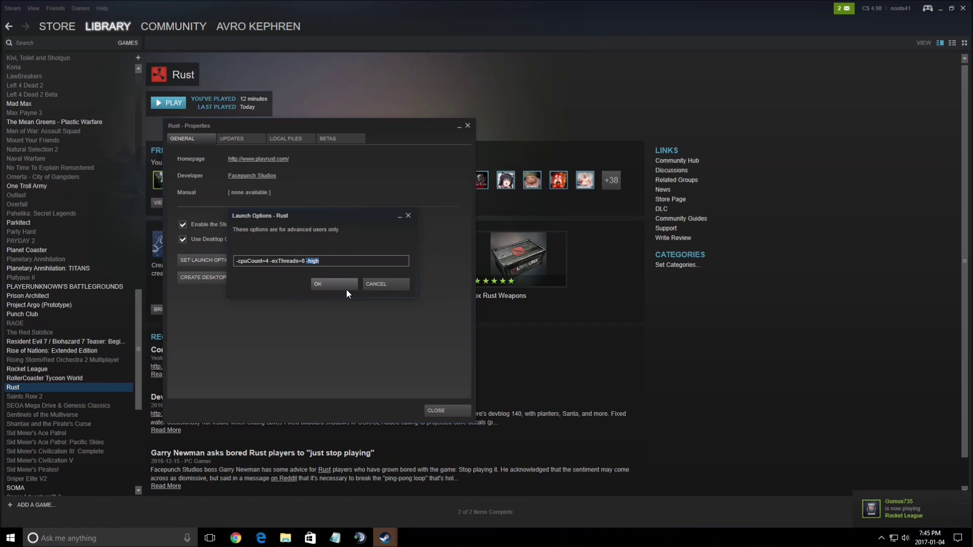
click(335, 285)
click(446, 410)
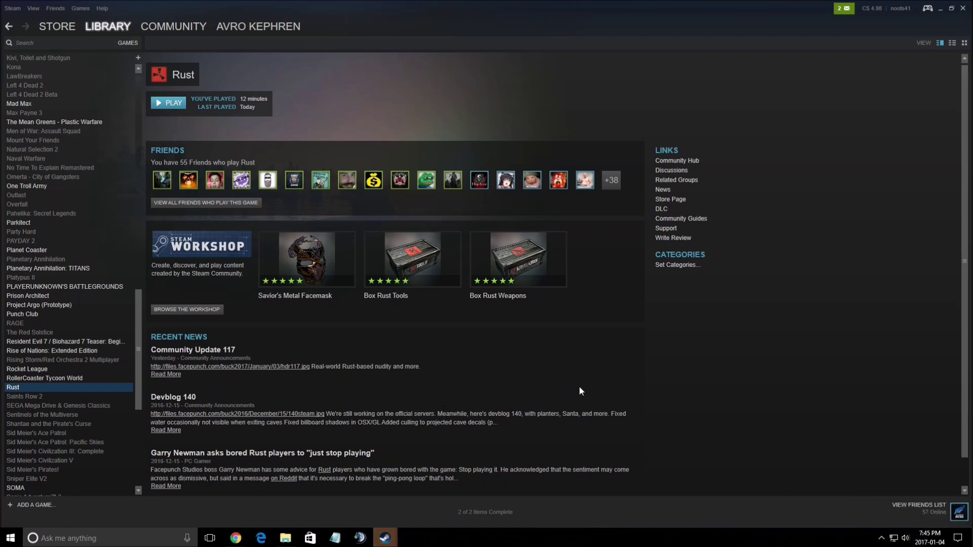
- Start Rust from its library page using the standard Play Rust launch option
click(62, 375)
click(50, 387)
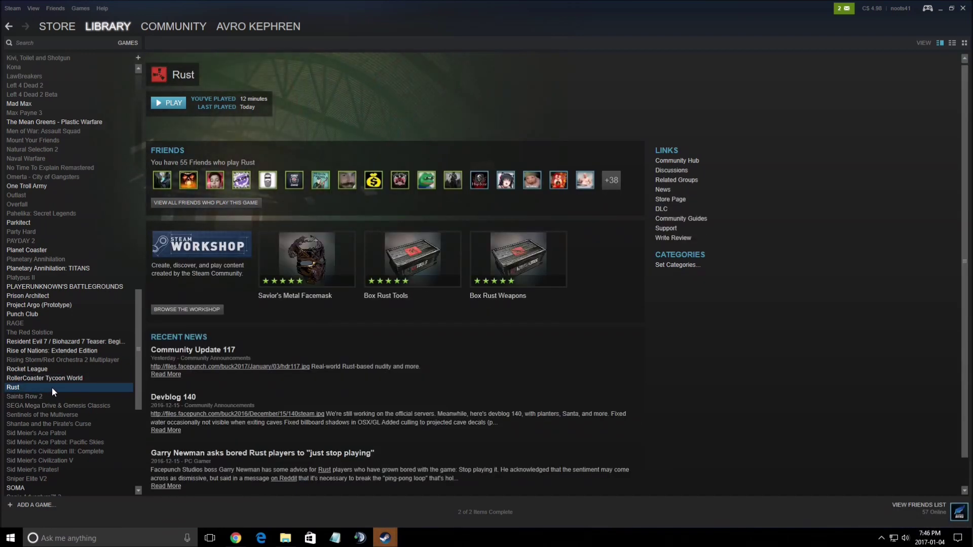
double_click(57, 388)
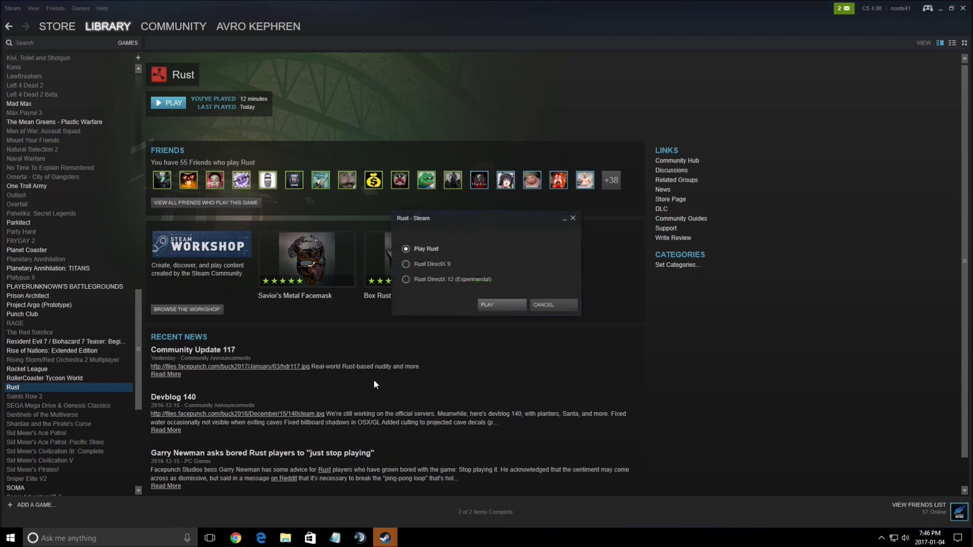
drag(506, 225, 390, 220)
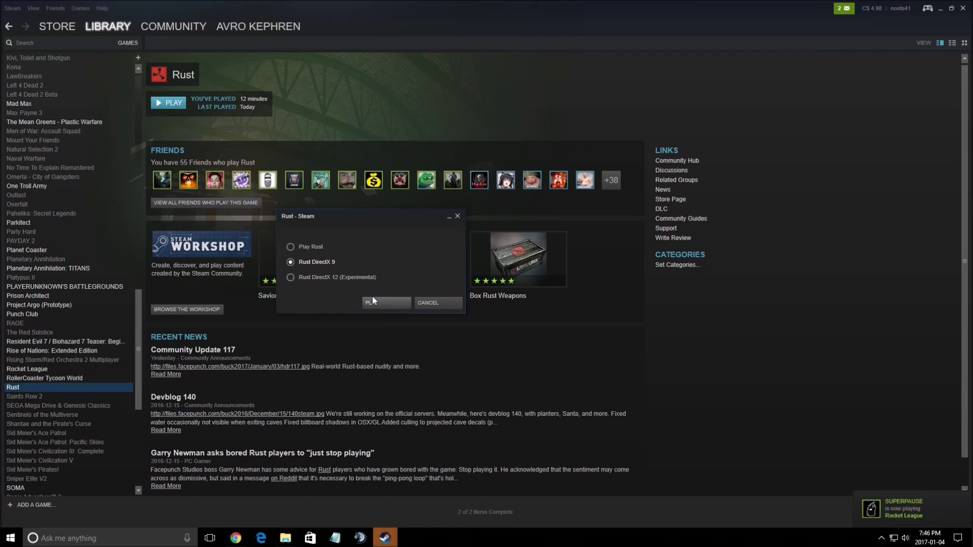
click(342, 277)
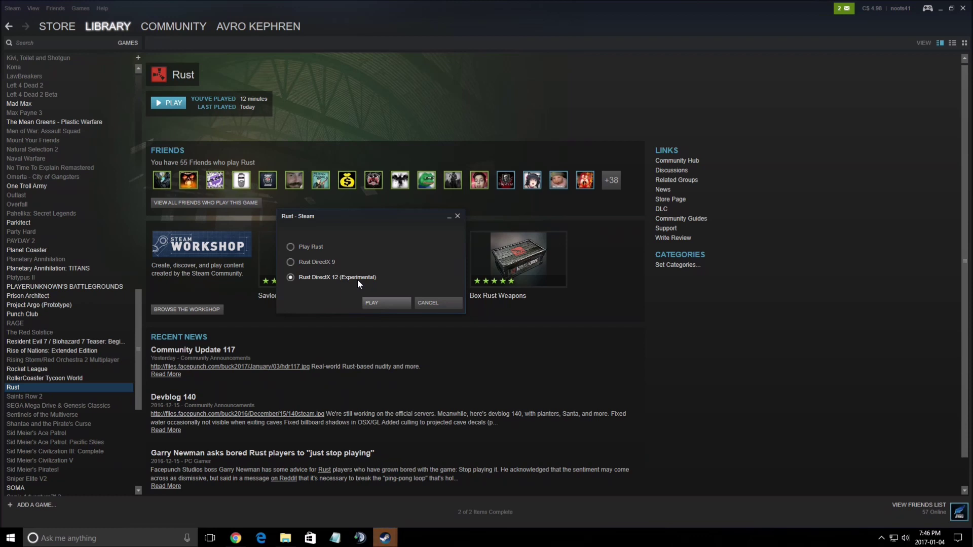
click(310, 248)
click(388, 302)
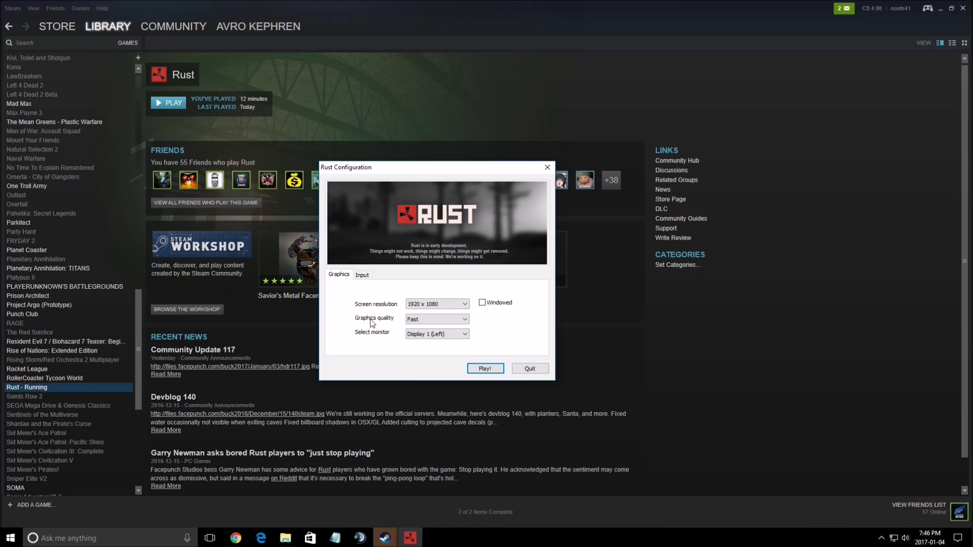
- Keep the Fast graphics quality preset in Rust Configuration and start the game
click(424, 320)
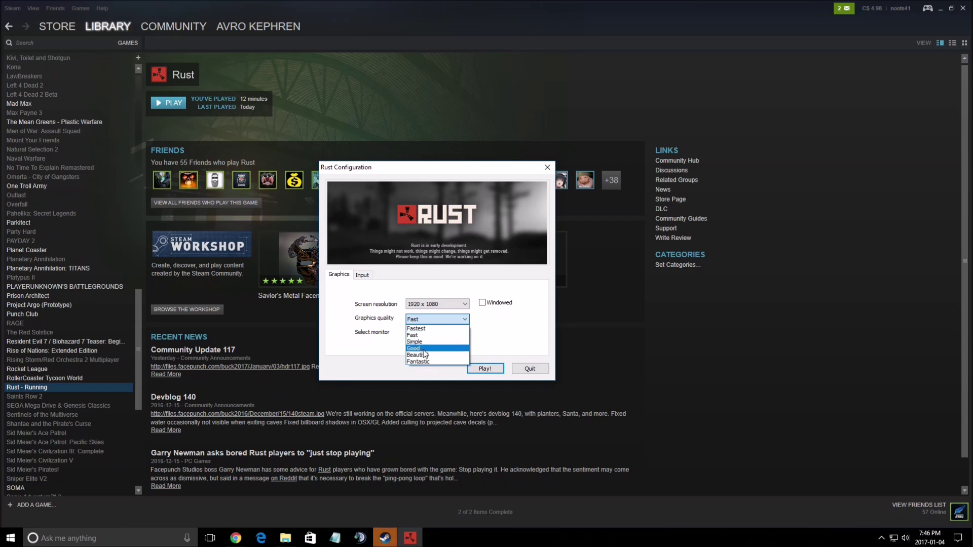
click(427, 170)
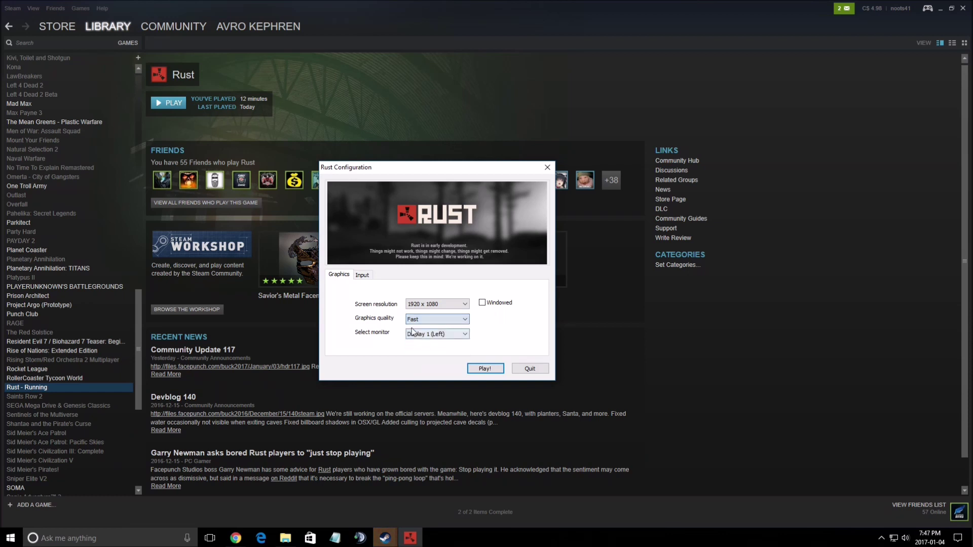
drag(427, 170, 401, 168)
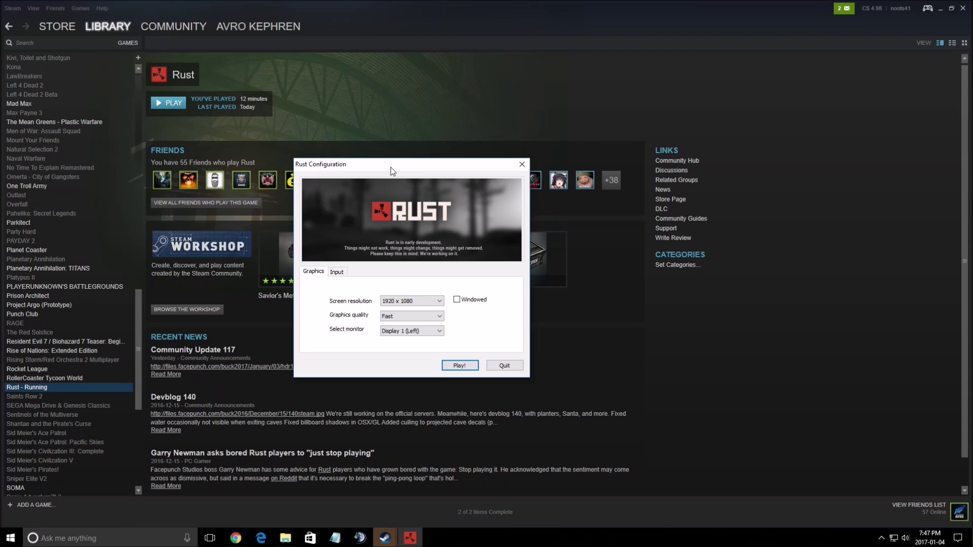
click(459, 365)
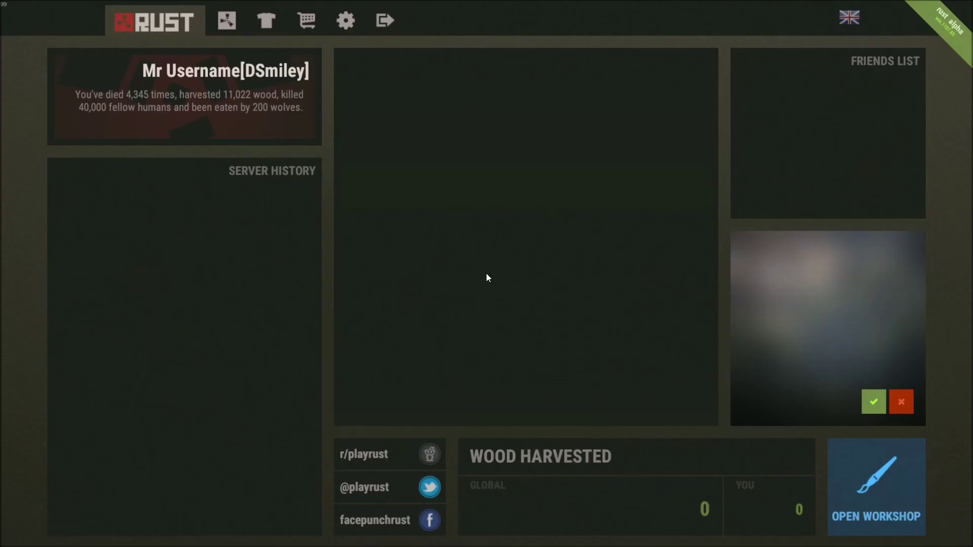
- In settings, swing Field of View to 65 and back to 85.0, then show Graphics
click(340, 19)
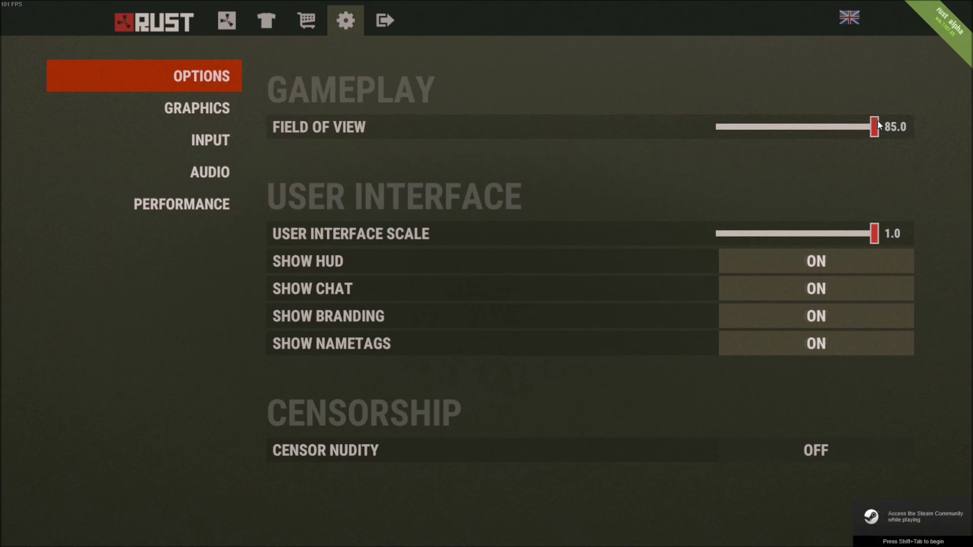
drag(874, 126, 630, 123)
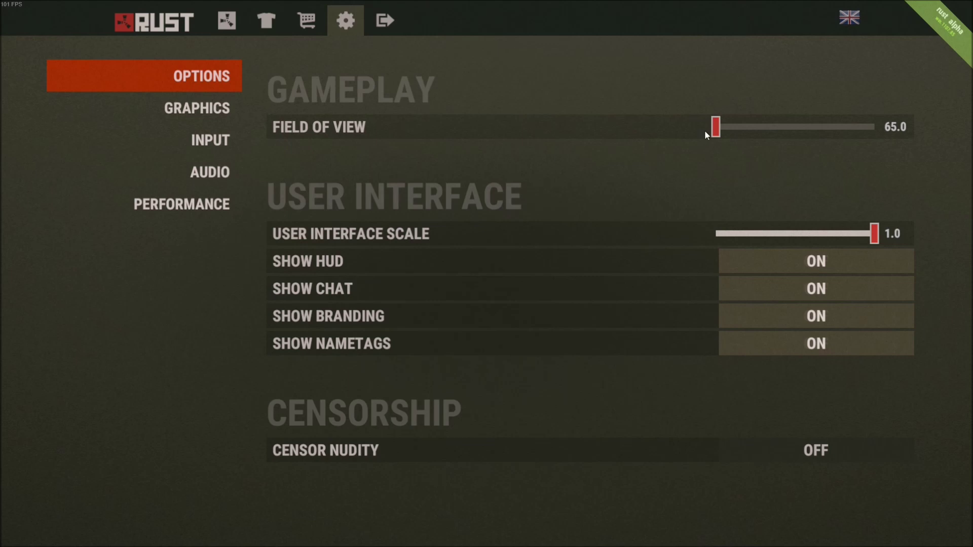
drag(705, 131, 915, 128)
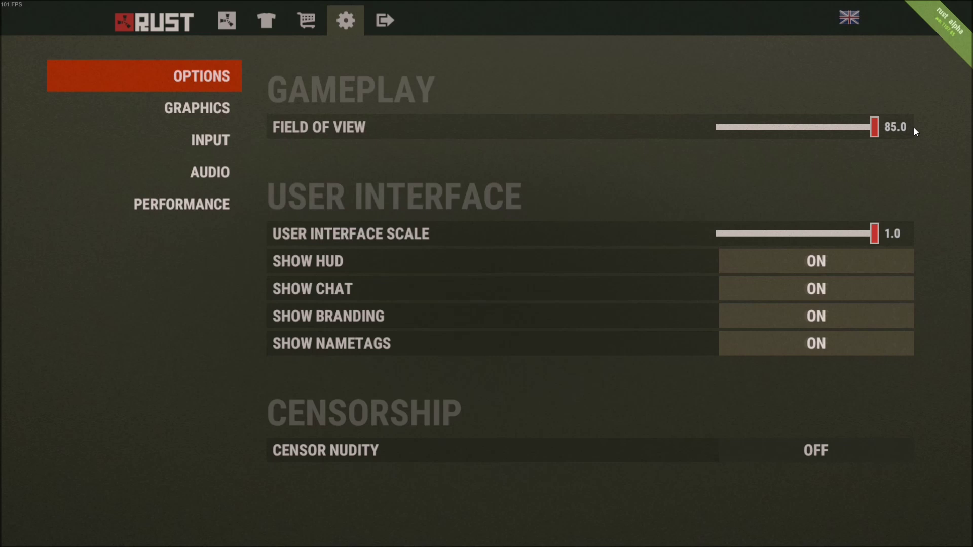
click(205, 108)
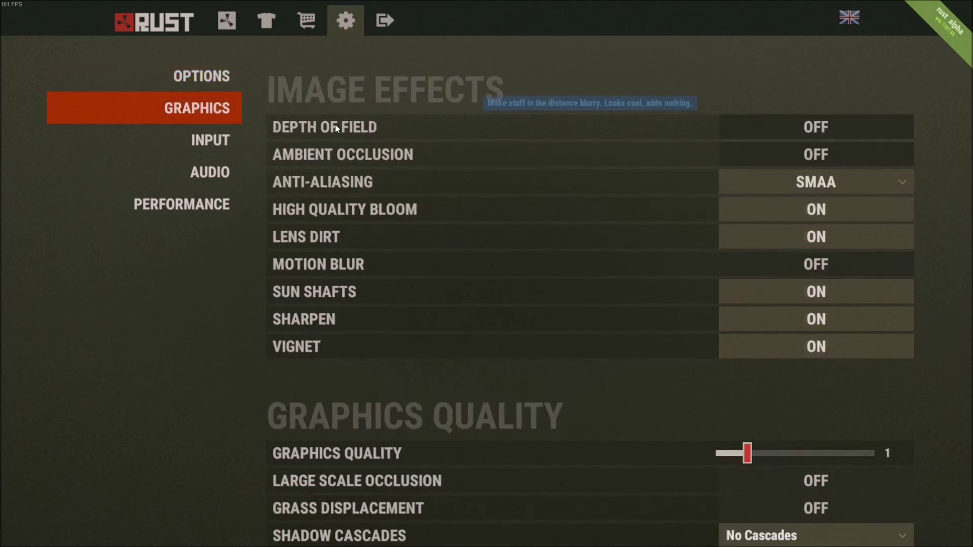
mouse_move(363, 160)
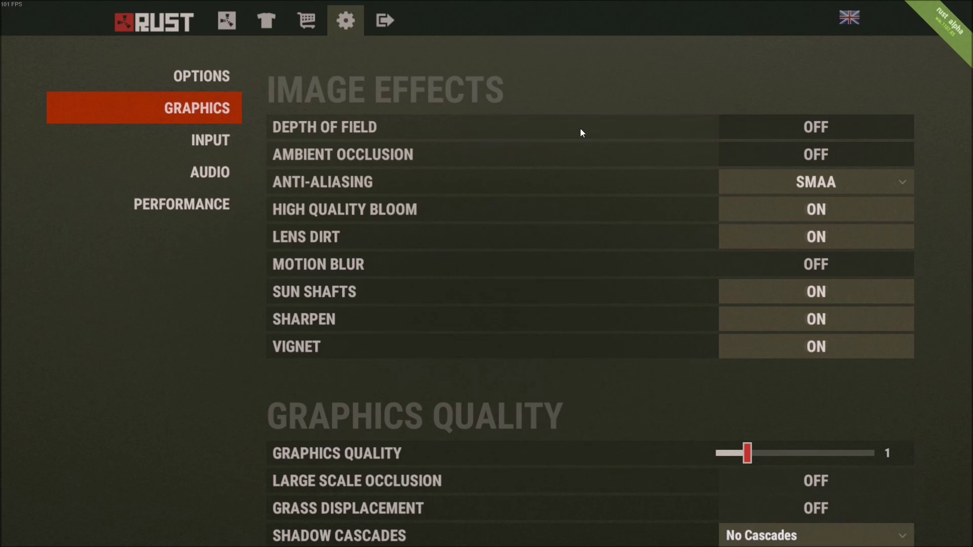
mouse_move(577, 132)
mouse_move(321, 188)
click(802, 180)
scroll(456, 225, down, 1)
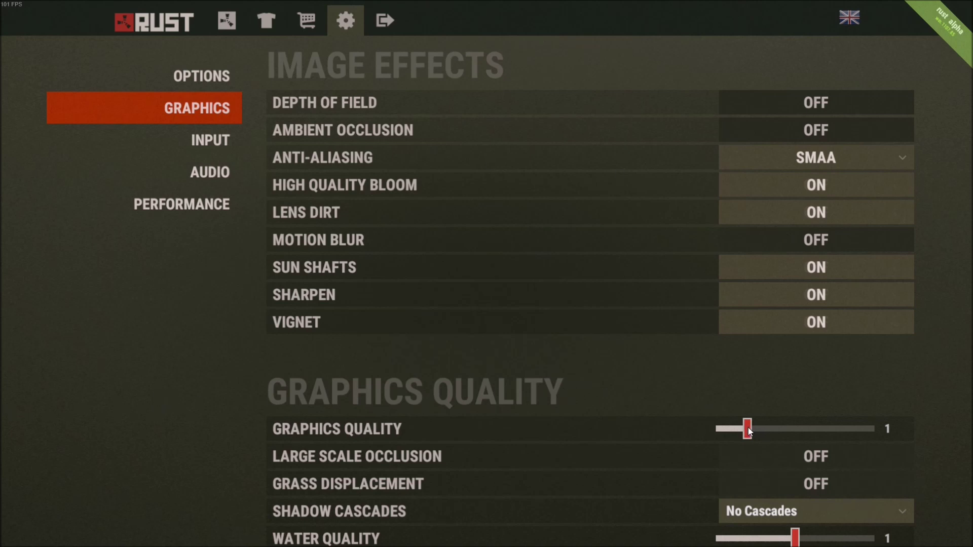
scroll(593, 372, down, 5)
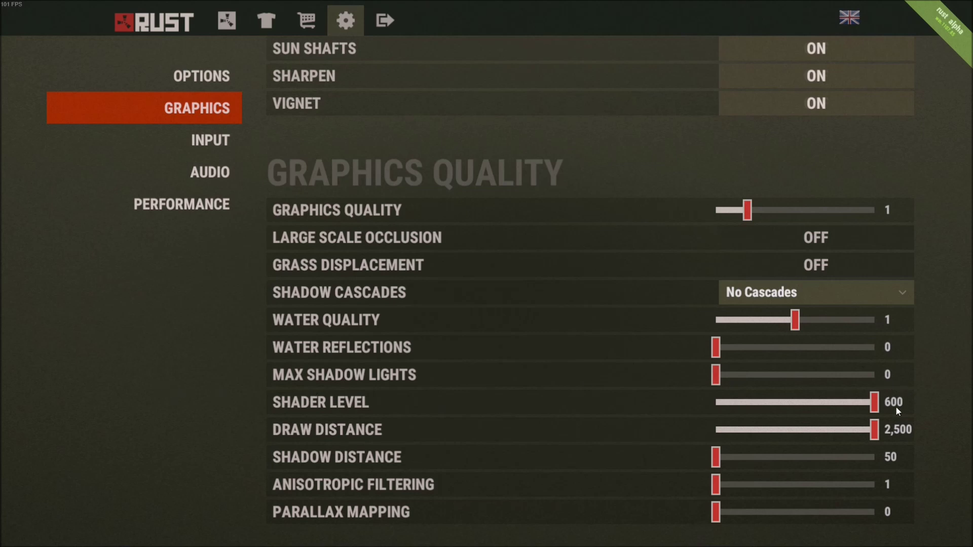
- Return Shader Level to 600 after lowering it, and drop Draw Distance to 500
drag(874, 402, 821, 402)
drag(820, 400, 782, 403)
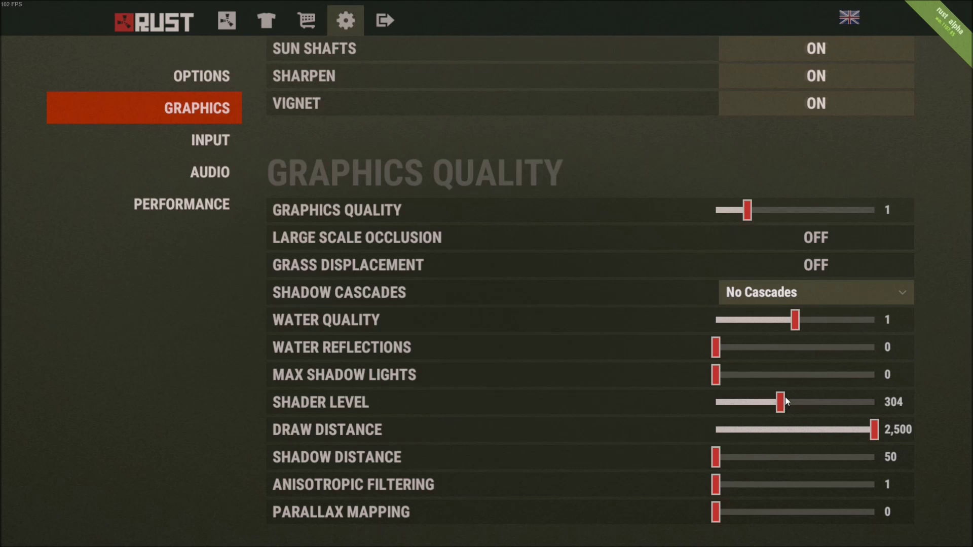
drag(785, 397, 937, 393)
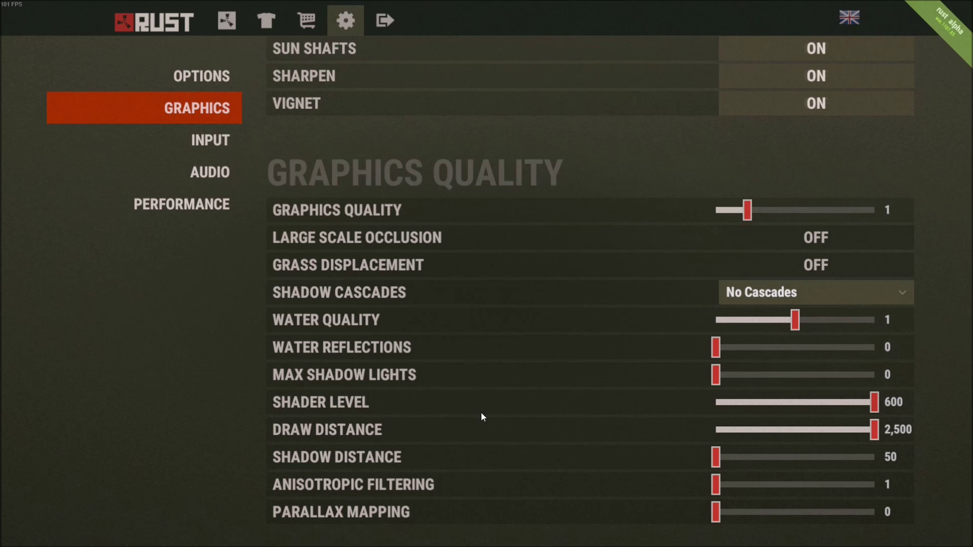
drag(886, 437, 641, 424)
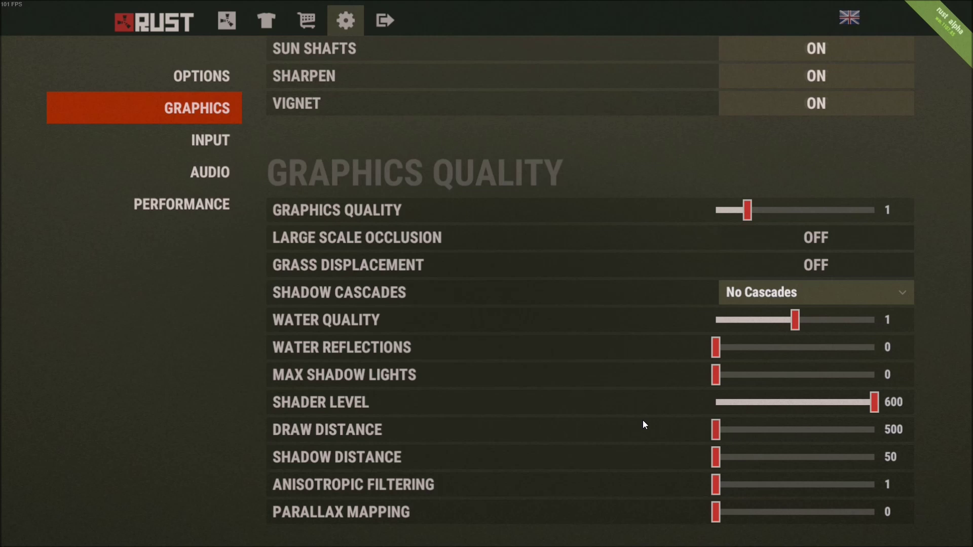
- Raise Draw Distance to about 1,500, then to the full 2,500
drag(716, 429, 795, 427)
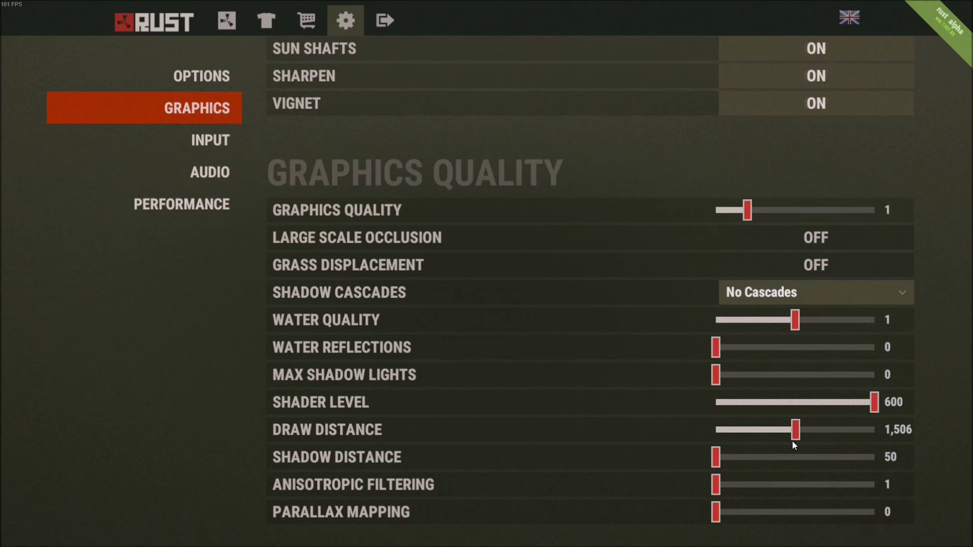
drag(794, 444, 879, 431)
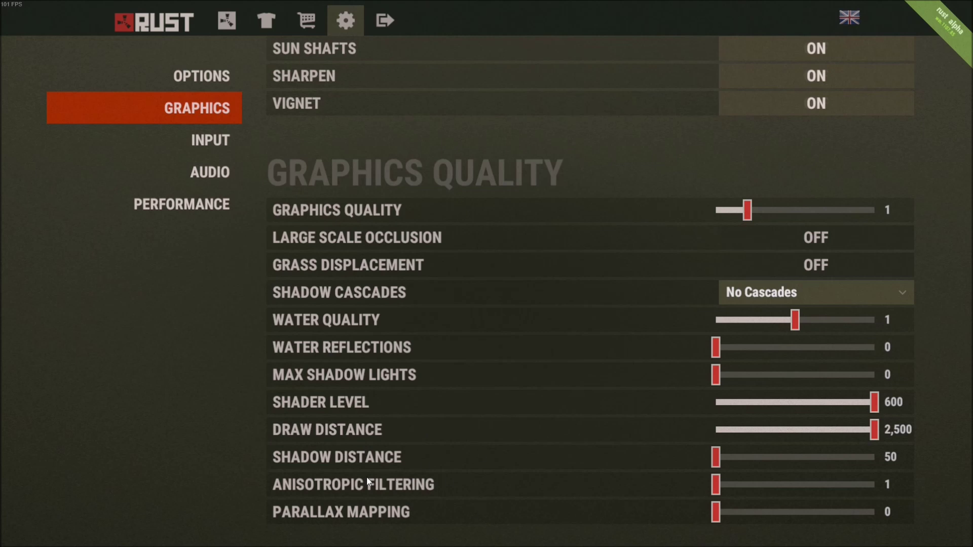
click(195, 203)
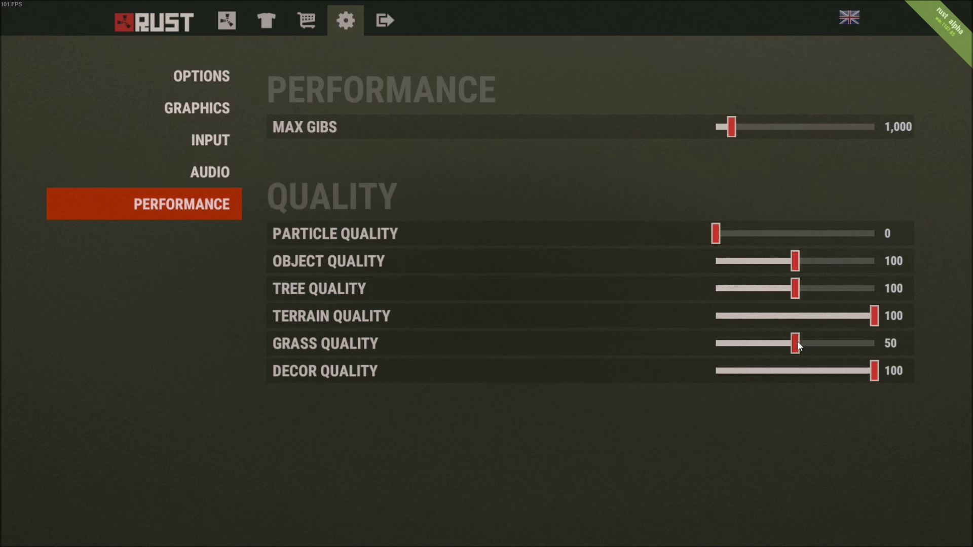
- Nudge the Grass Quality slider, which stays at 50
mouse_move(798, 344)
mouse_down()
mouse_move(890, 352)
mouse_move(796, 343)
mouse_up()
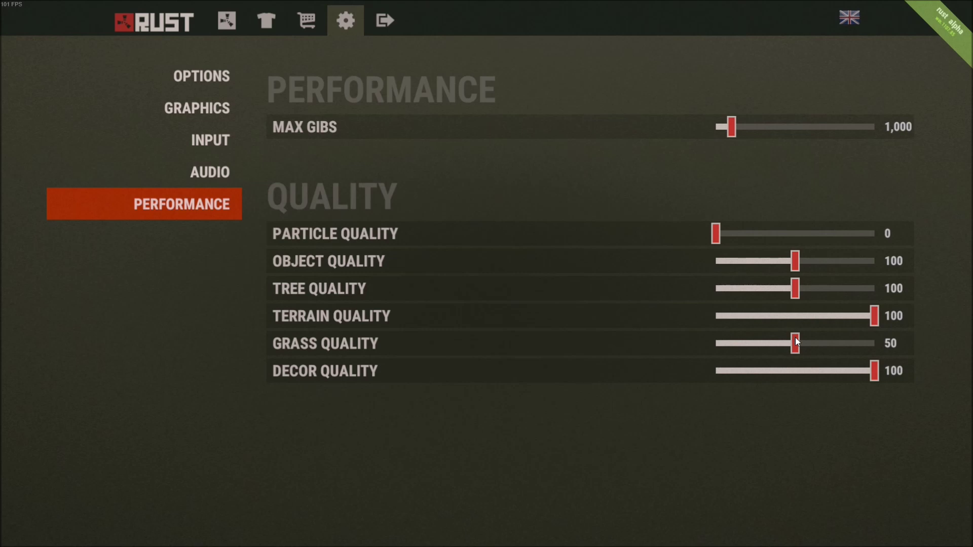